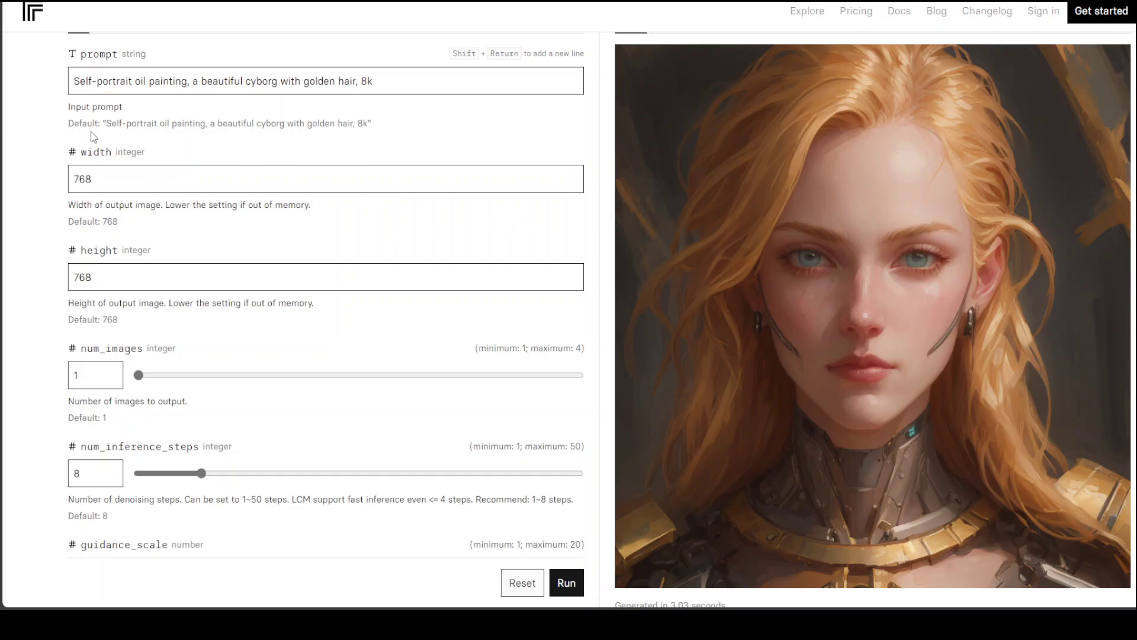
Select the prompt's opening words and scroll to review the existing prompt
{"action": "left_click_drag", "start_coordinate": [77, 81], "coordinate": [181, 80]}
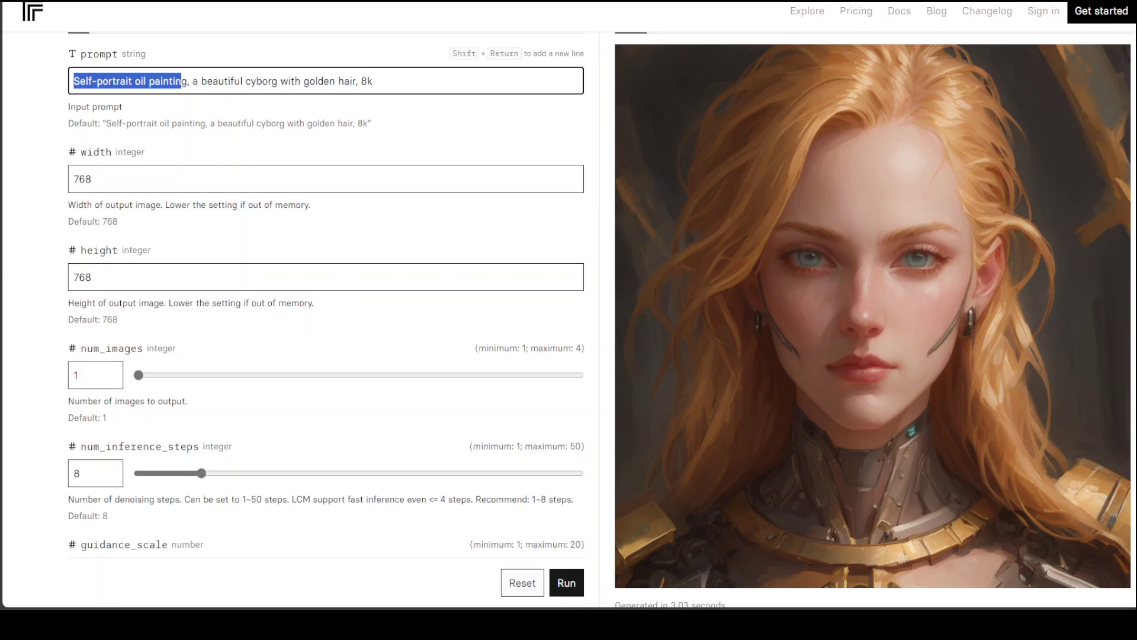
{"action": "scroll", "coordinate": [599, 319], "scroll_direction": "down", "scroll_amount": 1}
{"action": "scroll", "coordinate": [600, 320], "scroll_direction": "up", "scroll_amount": 1}
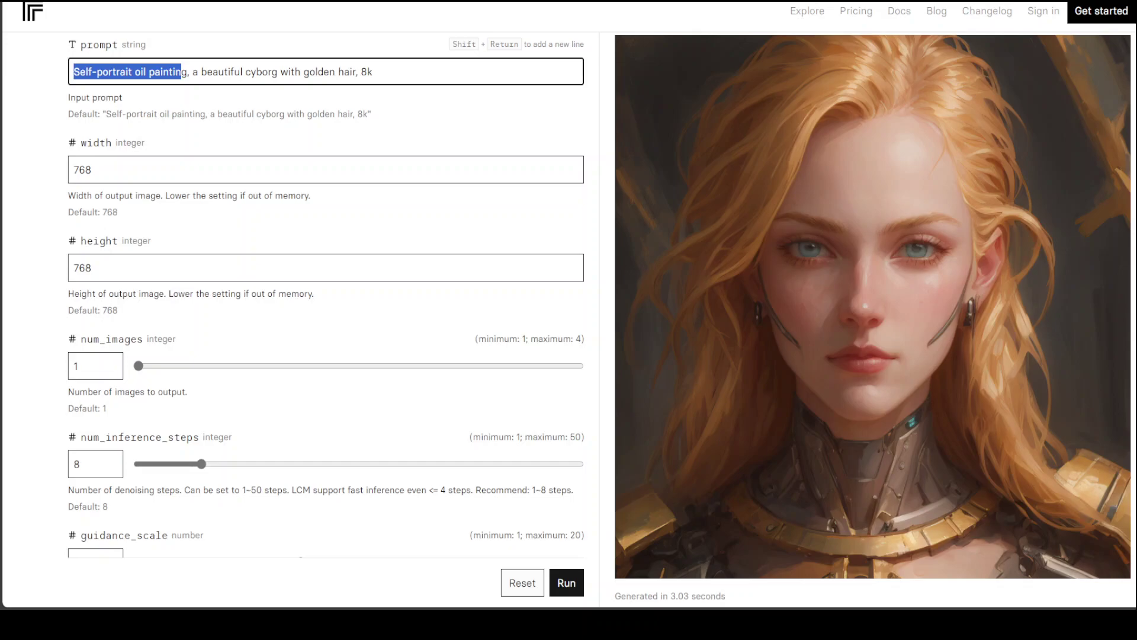
{"action": "scroll", "coordinate": [774, 545], "scroll_direction": "down", "scroll_amount": 2}
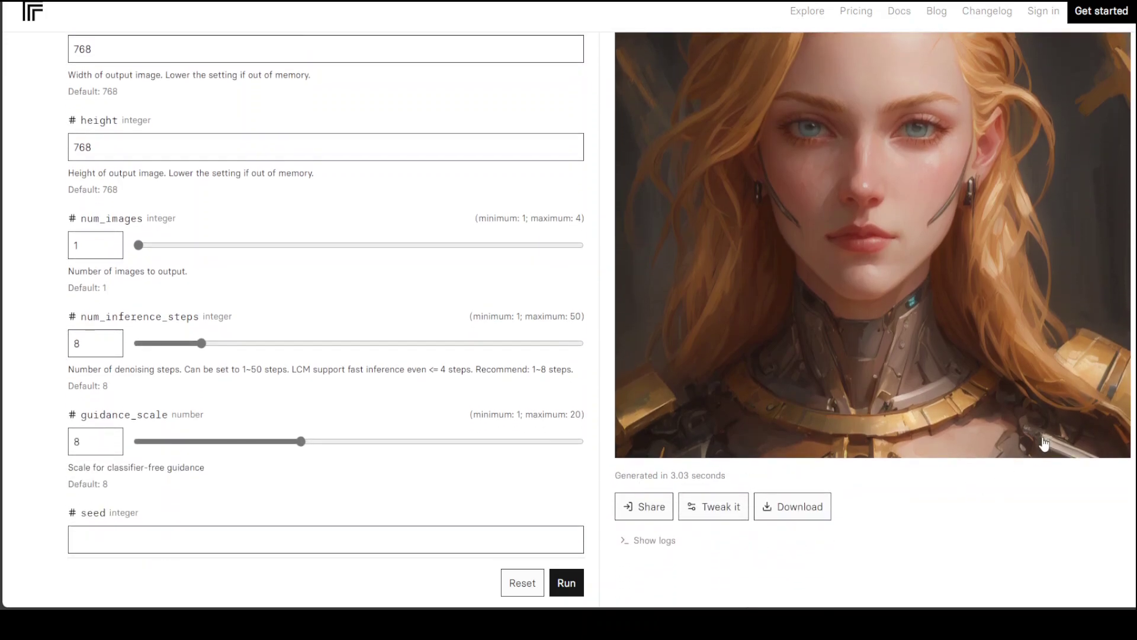
{"action": "scroll", "coordinate": [600, 320], "scroll_direction": "up", "scroll_amount": 2}
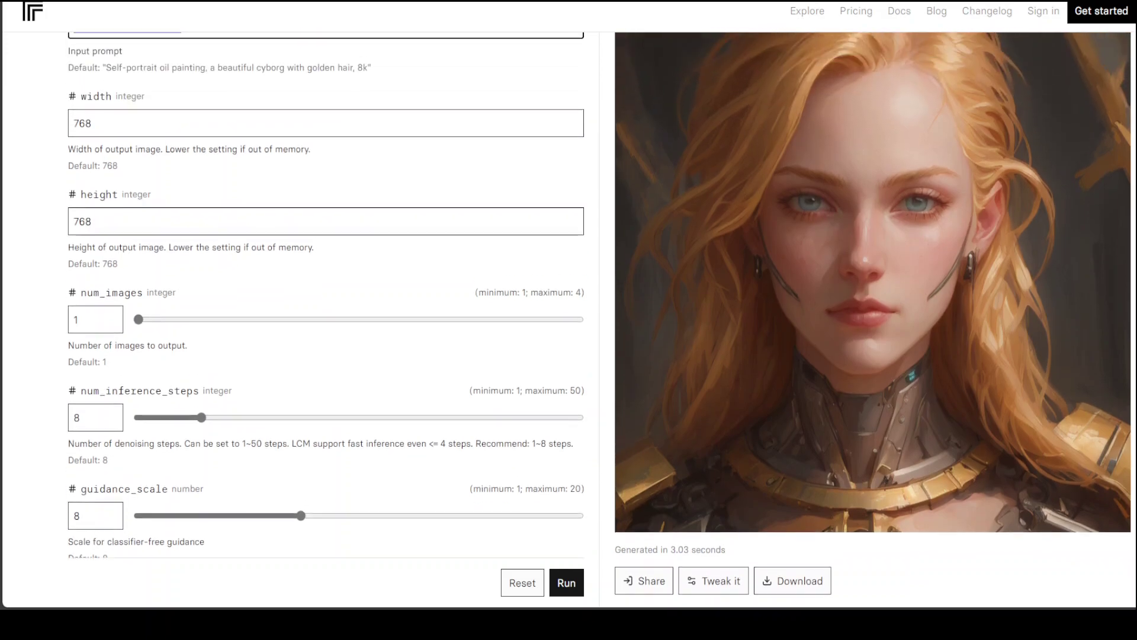
{"action": "left_click_drag", "start_coordinate": [73, 61], "coordinate": [182, 61]}
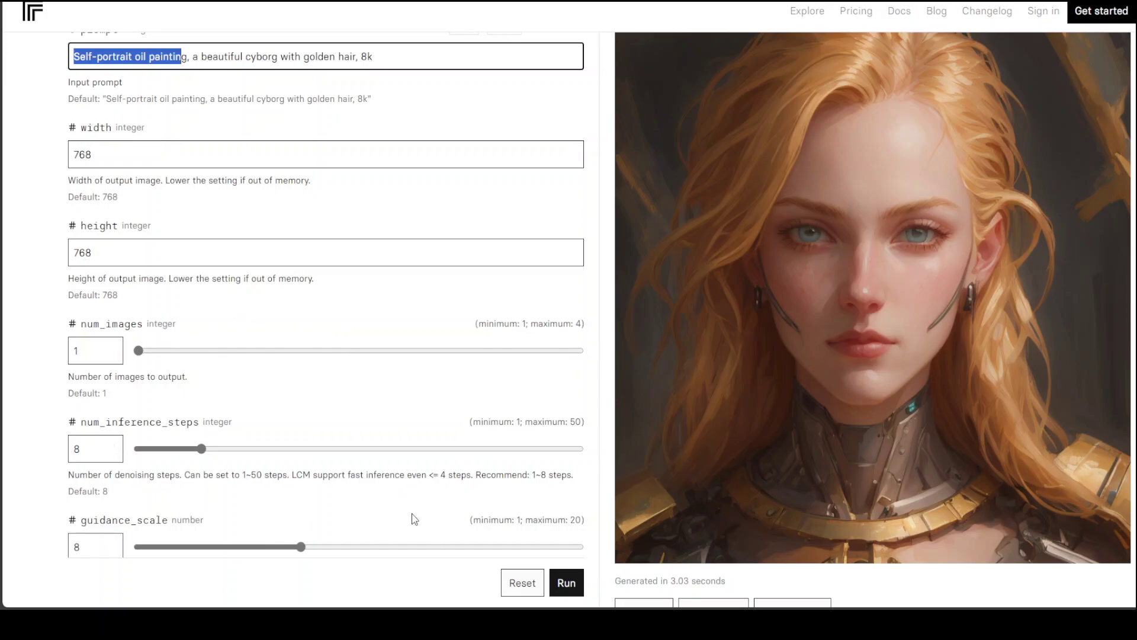
{"action": "scroll", "coordinate": [599, 320], "scroll_direction": "down", "scroll_amount": 4}
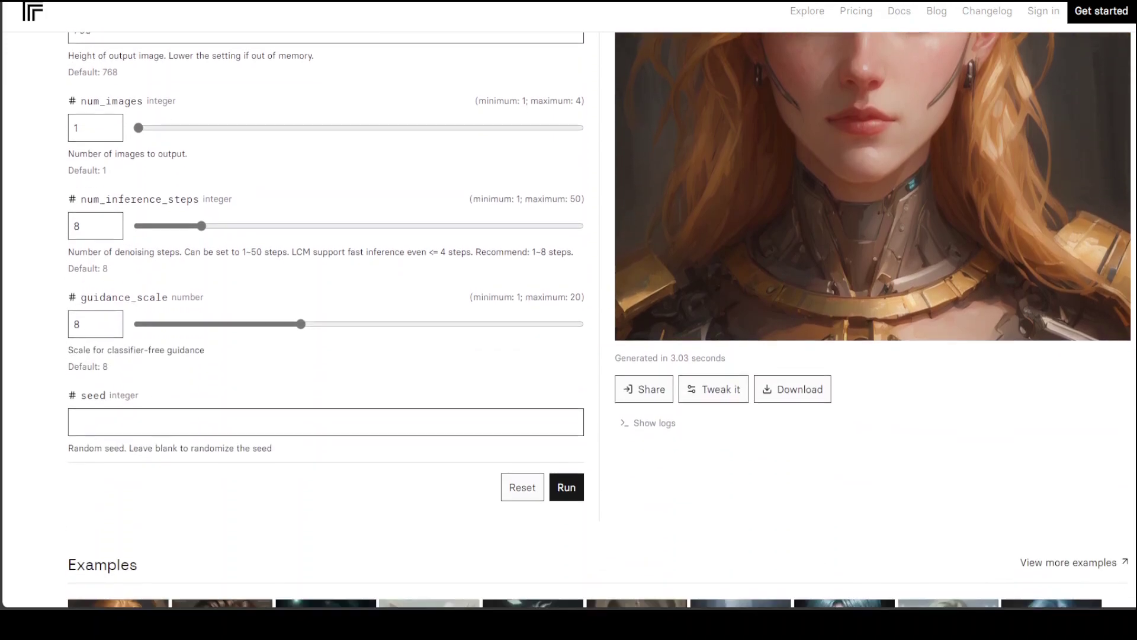
{"action": "scroll", "coordinate": [163, 113], "scroll_direction": "up", "scroll_amount": 5}
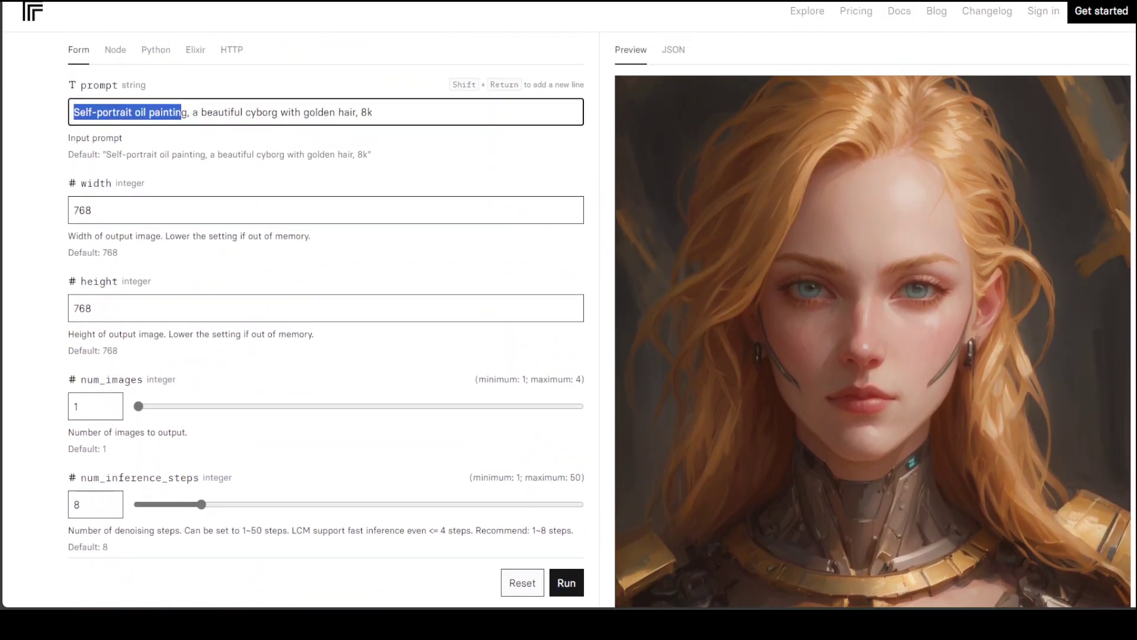
{"action": "left_click", "coordinate": [162, 112]}
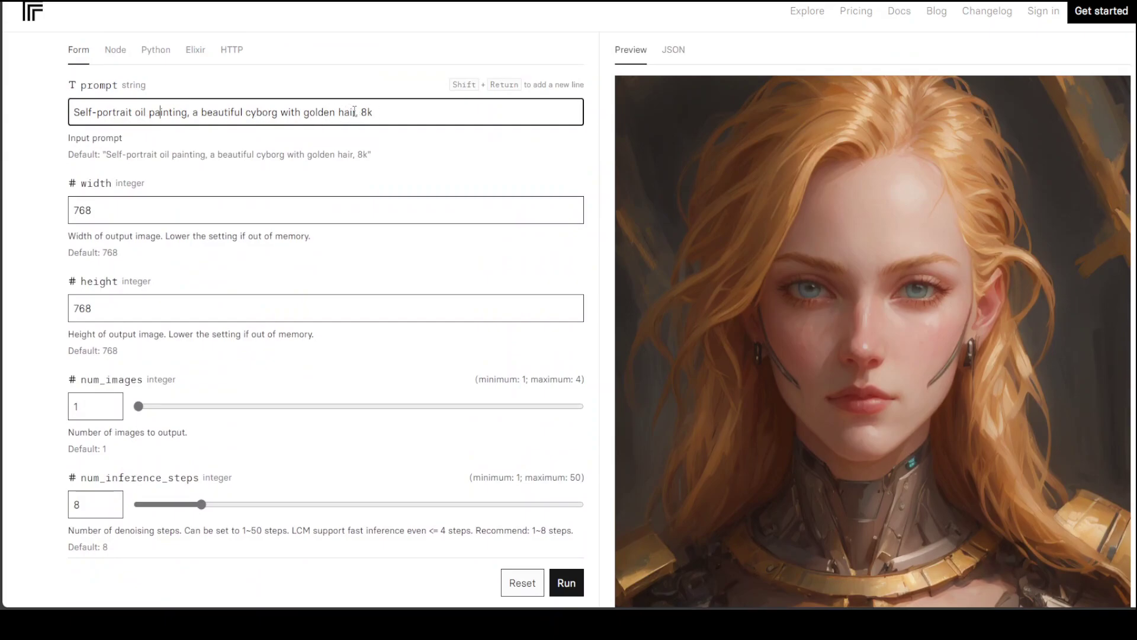
Replace the prompt with 'A panoramic view of white sandy beach with few people, 8K', run it, and show logs
{"action": "key", "text": "ctrl+a"}
{"action": "type", "text": "A "}
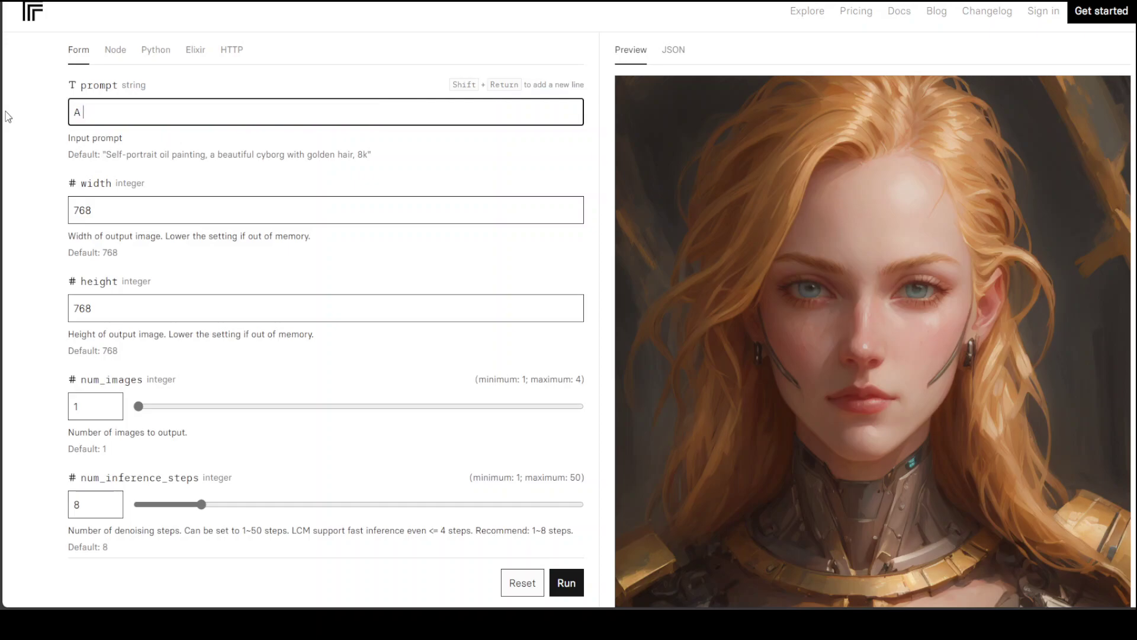
{"action": "type", "text": "panoramic view of white sandy bea"}
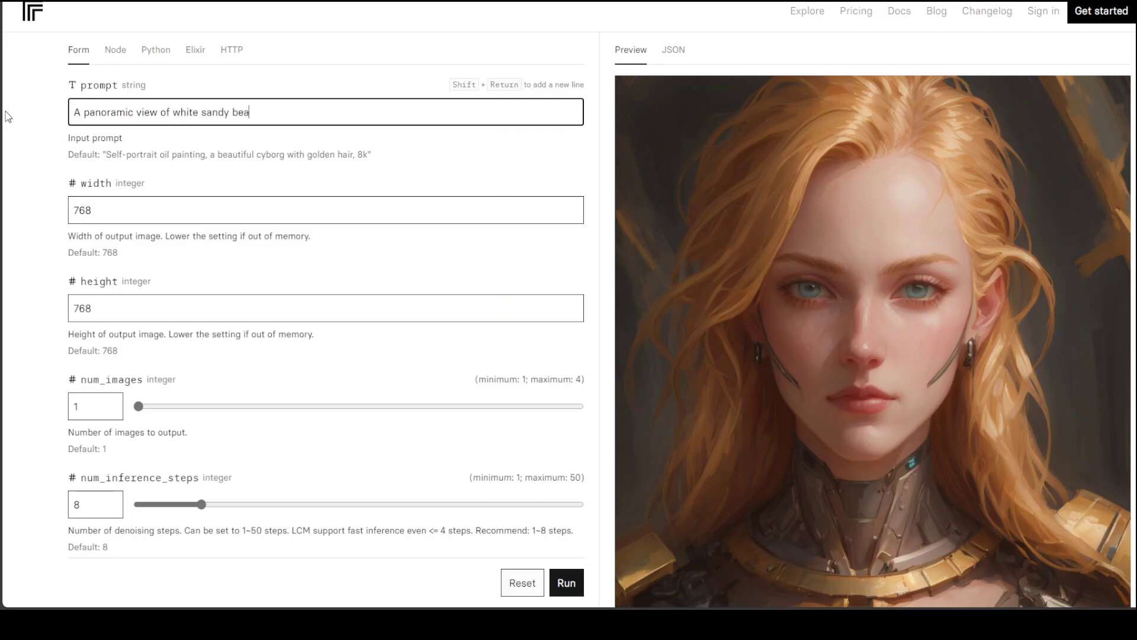
{"action": "type", "text": "ch with few people, 8K"}
{"action": "key", "text": "Return"}
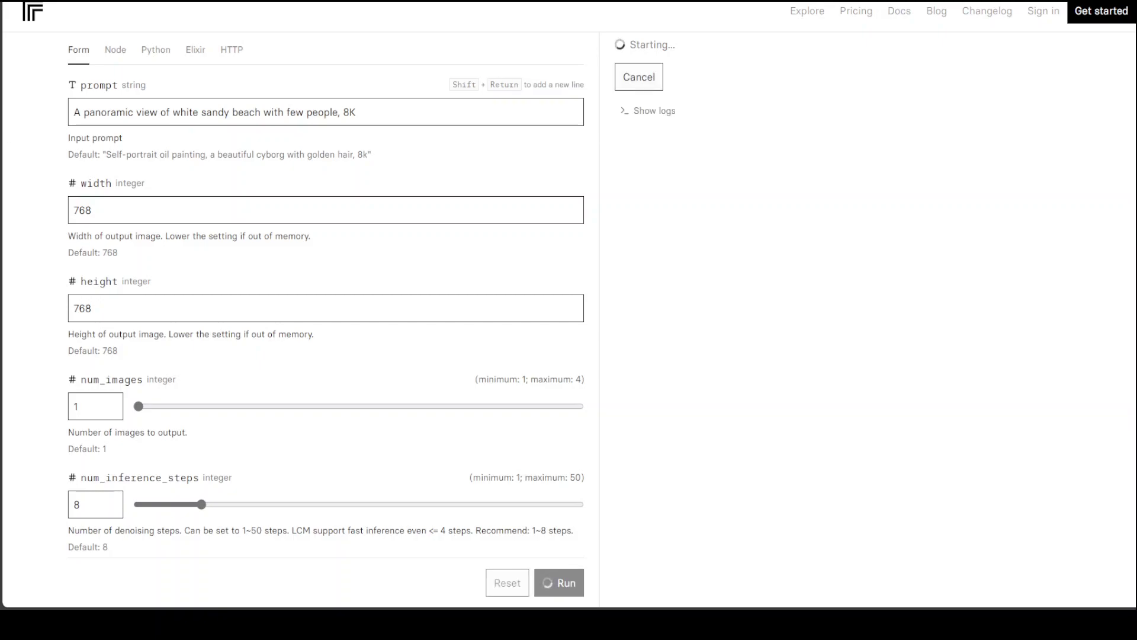
{"action": "left_click", "coordinate": [625, 114]}
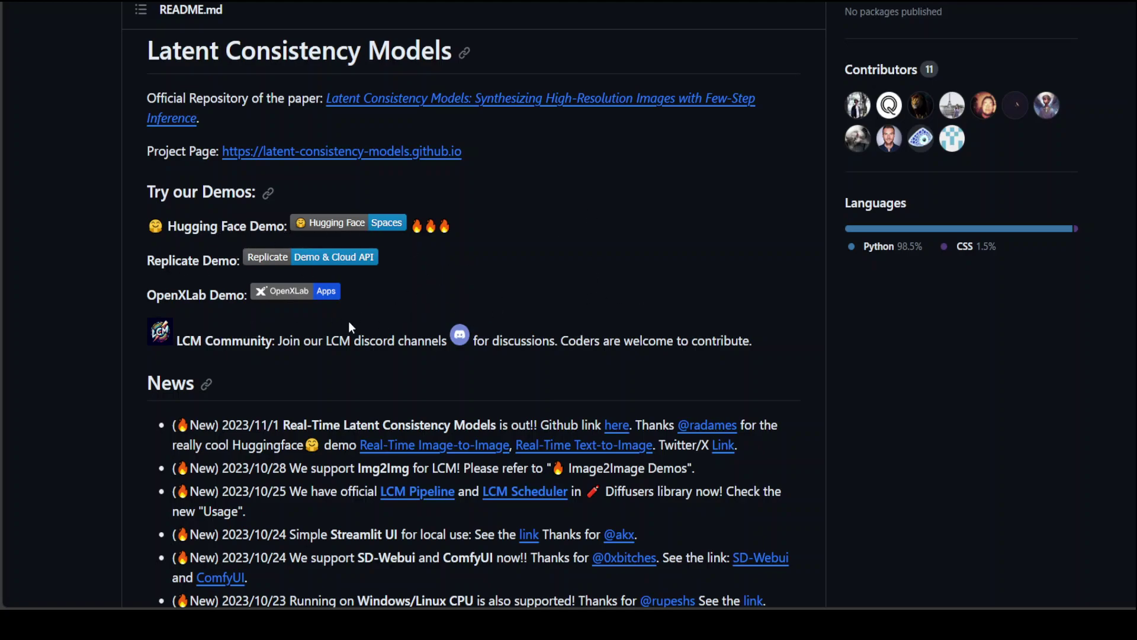
Scroll the README past the demo badges to the 4-Steps Inference sample image grid
{"action": "scroll", "coordinate": [658, 267], "scroll_direction": "down", "scroll_amount": 8}
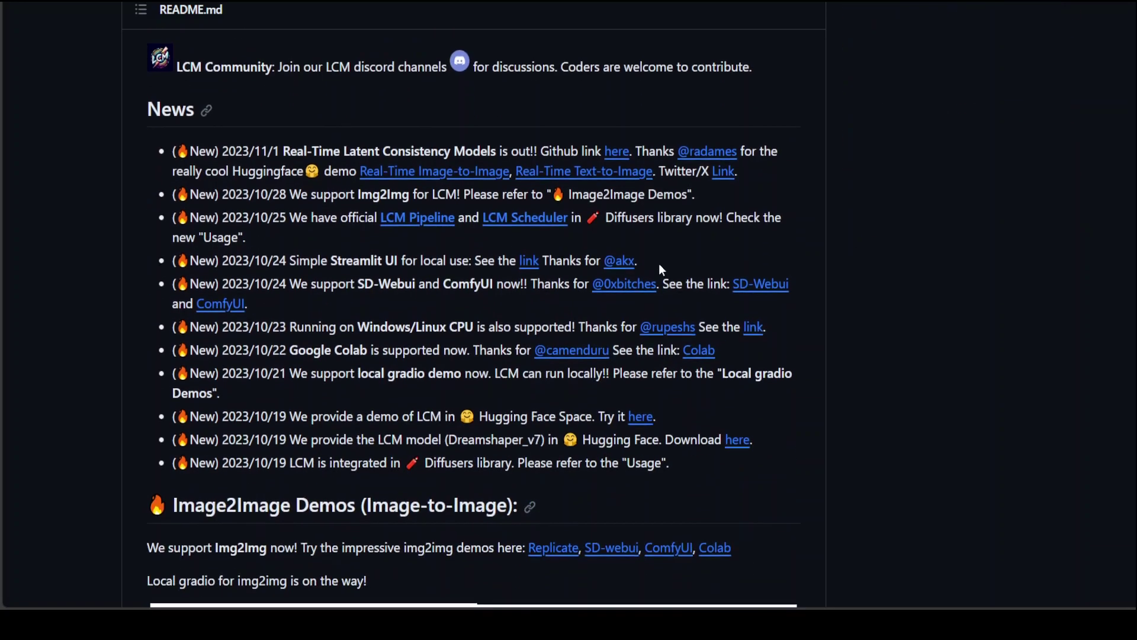
{"action": "scroll", "coordinate": [660, 267], "scroll_direction": "down", "scroll_amount": 6}
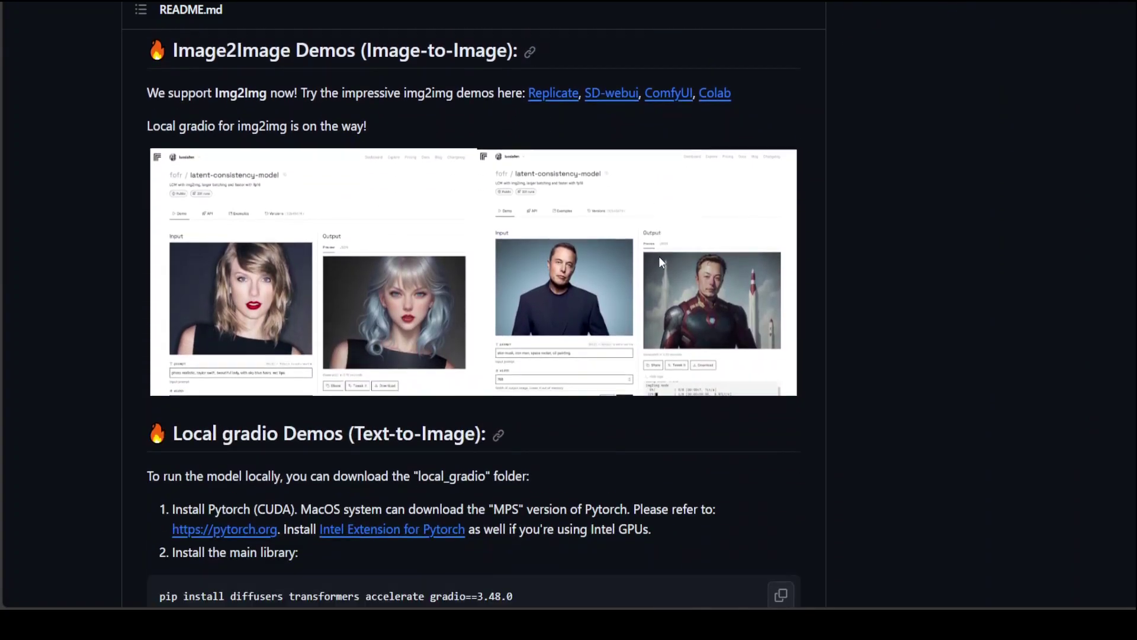
{"action": "scroll", "coordinate": [662, 263], "scroll_direction": "down", "scroll_amount": 5}
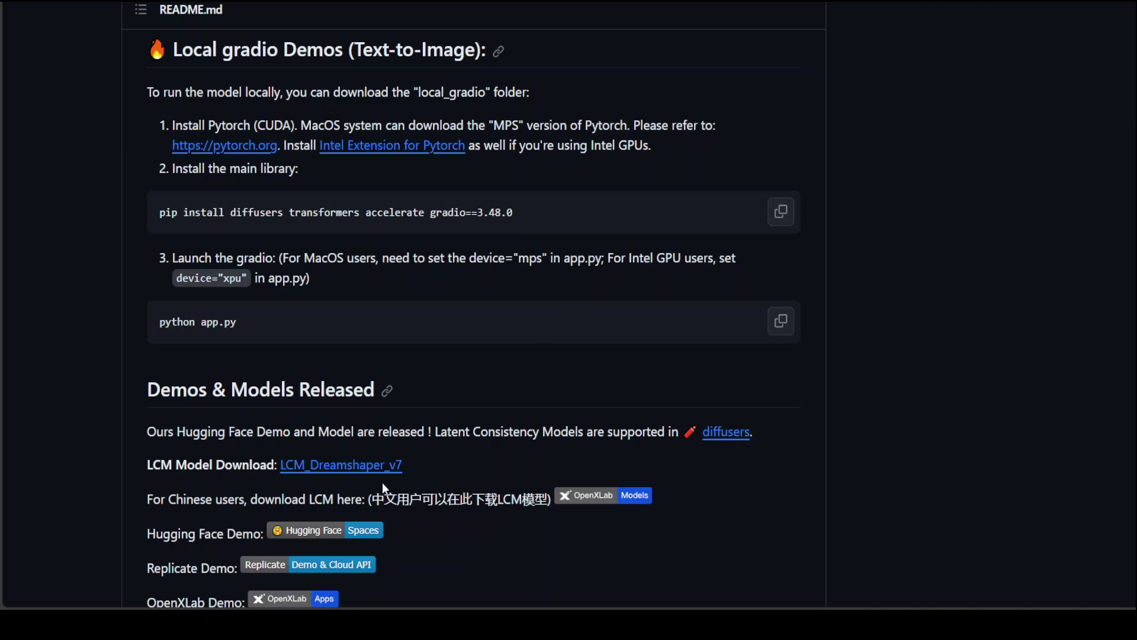
{"action": "scroll", "coordinate": [419, 463], "scroll_direction": "down", "scroll_amount": 3}
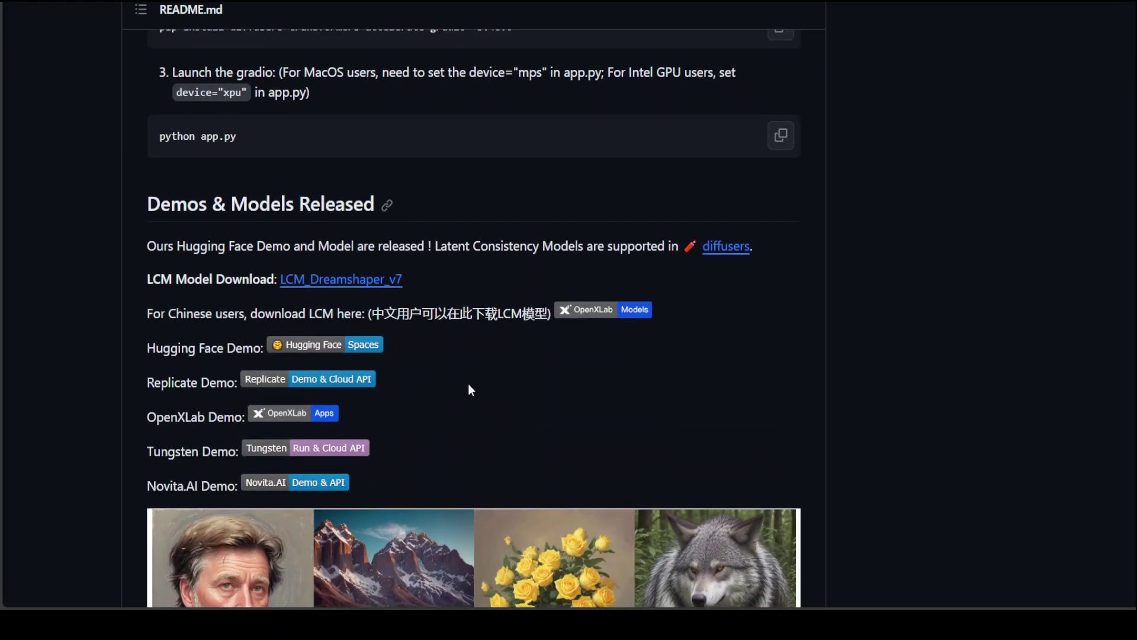
{"action": "scroll", "coordinate": [467, 388], "scroll_direction": "down", "scroll_amount": 3}
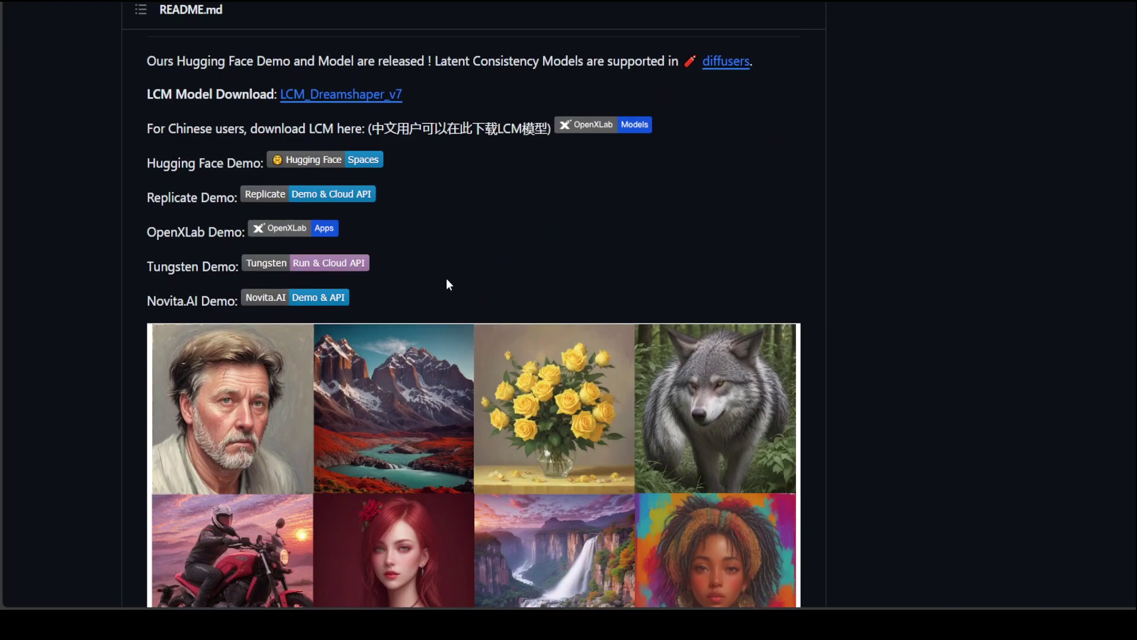
{"action": "scroll", "coordinate": [446, 280], "scroll_direction": "down", "scroll_amount": 5}
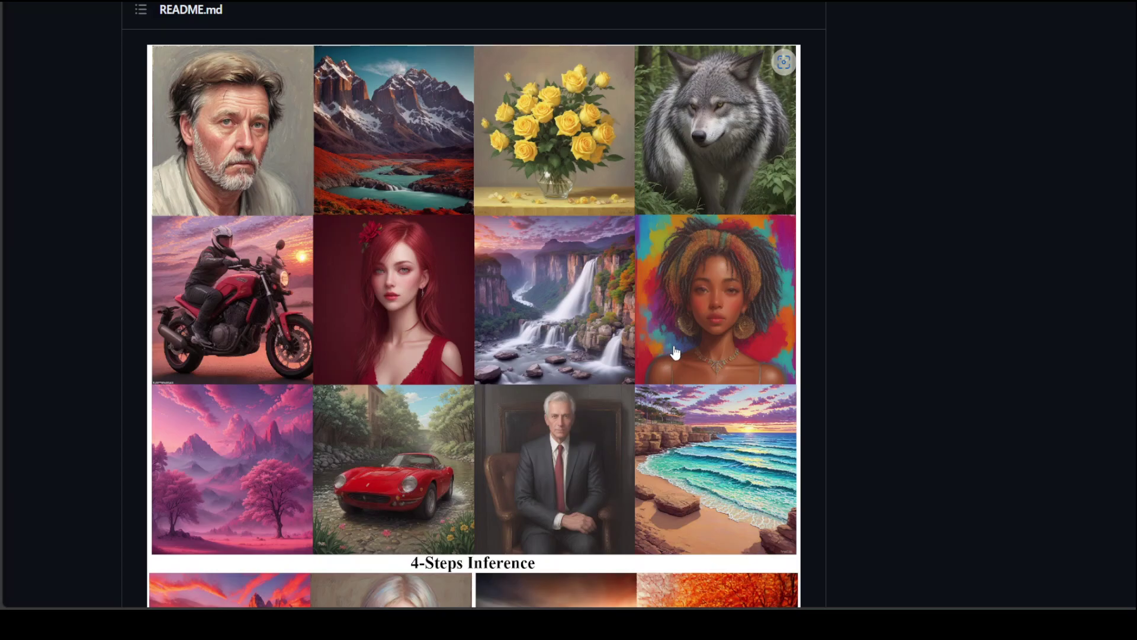
Switch tabs to the Latent Consistency Models arXiv paper, then on to the Replicate demo
{"action": "key", "text": "ctrl+Tab"}
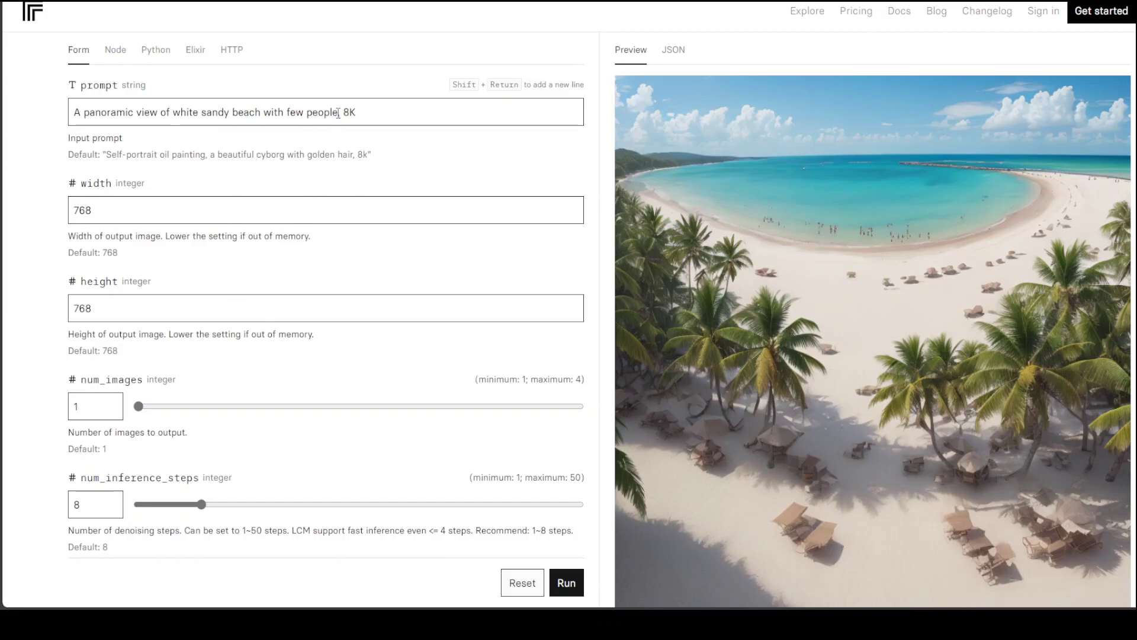
Erase the beach prompt and undo back to the default self-portrait prompt
{"action": "left_click_drag", "start_coordinate": [338, 111], "coordinate": [46, 112]}
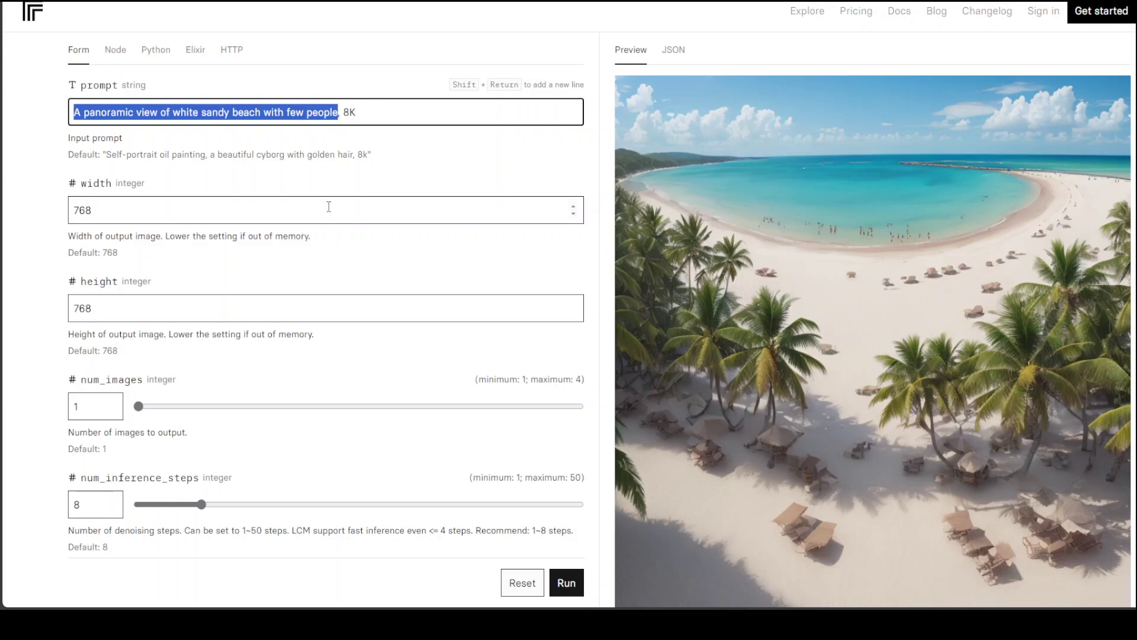
{"action": "key", "text": "End"}
{"action": "key", "text": "BackSpace"}
{"action": "key", "text": "BackSpace"}
{"action": "key", "text": "ctrl+z"}
{"action": "key", "text": "ctrl+z"}
{"action": "key", "text": "ctrl+z"}
{"action": "key", "text": "ctrl+z"}
{"action": "key", "text": "ctrl+z"}
{"action": "key", "text": "ctrl+z"}
{"action": "key", "text": "ctrl+z"}
{"action": "key", "text": "ctrl+z"}
{"action": "key", "text": "ctrl+z"}
{"action": "key", "text": "ctrl+z"}
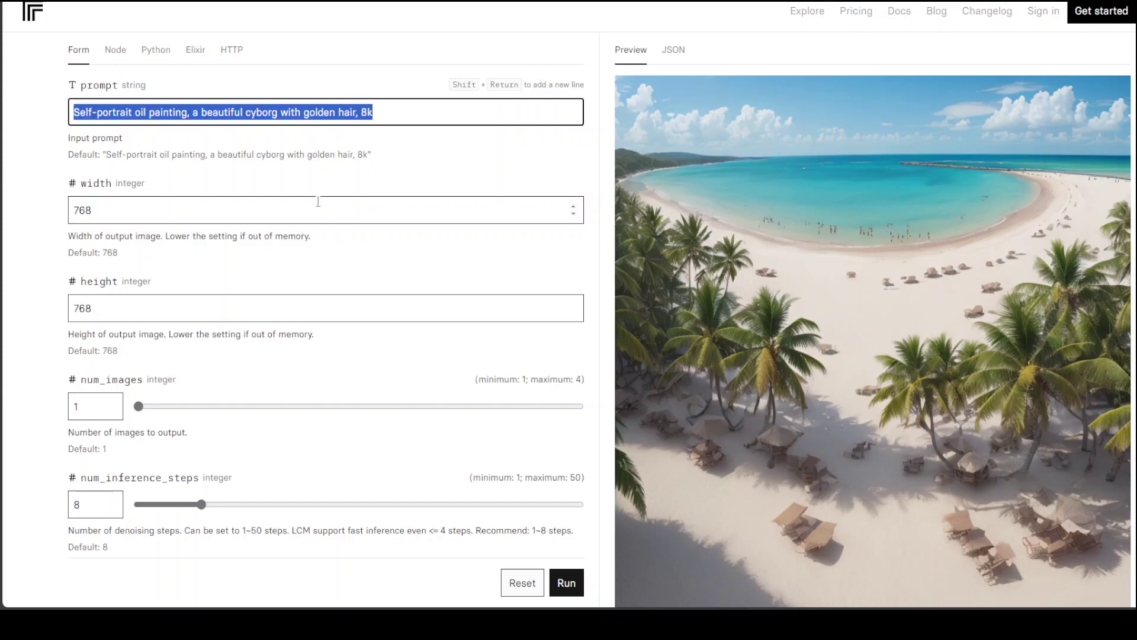
Replace 'a beautiful cyborg with golden hair' with a named Bollywood hero, run it, and review the portrait
{"action": "left_click", "coordinate": [170, 112]}
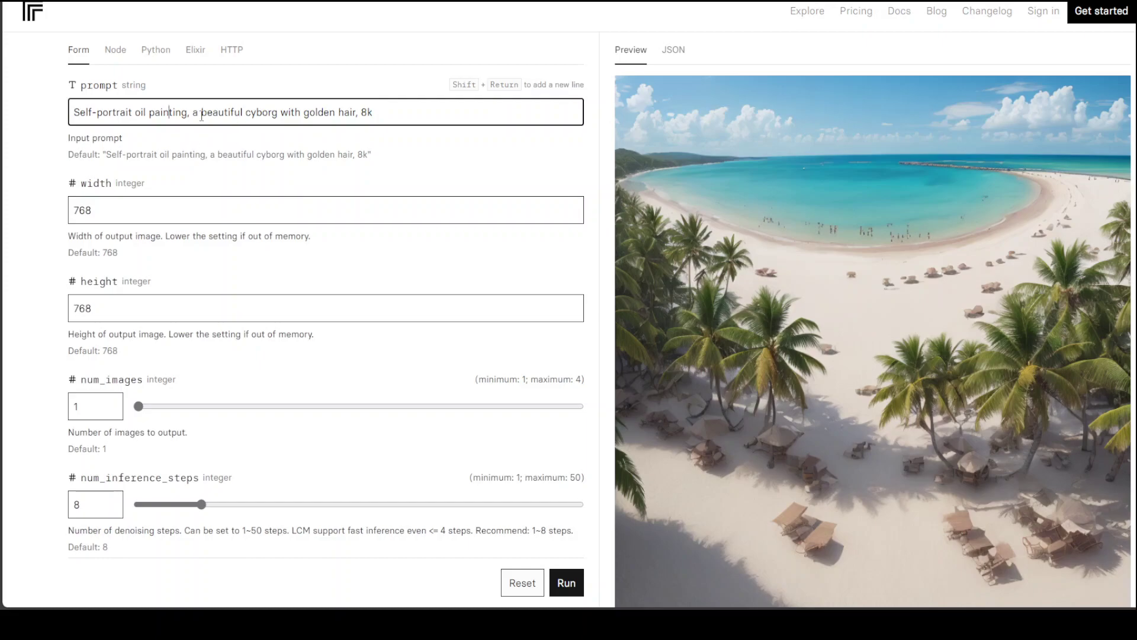
{"action": "left_click_drag", "start_coordinate": [193, 112], "coordinate": [357, 112]}
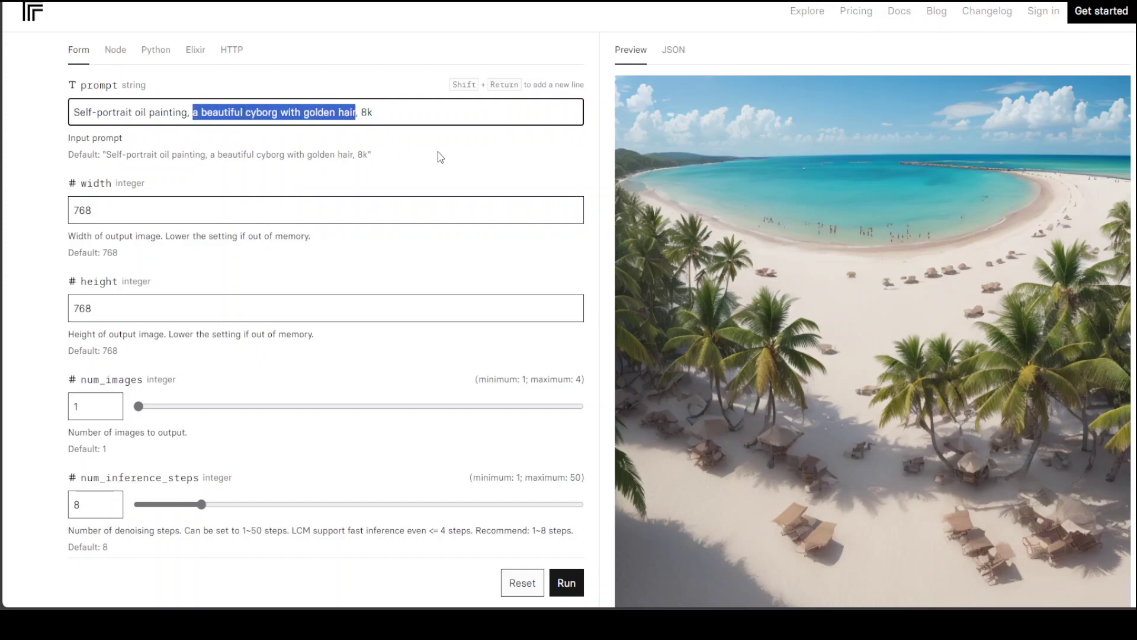
{"action": "type", "text": "bollywo"}
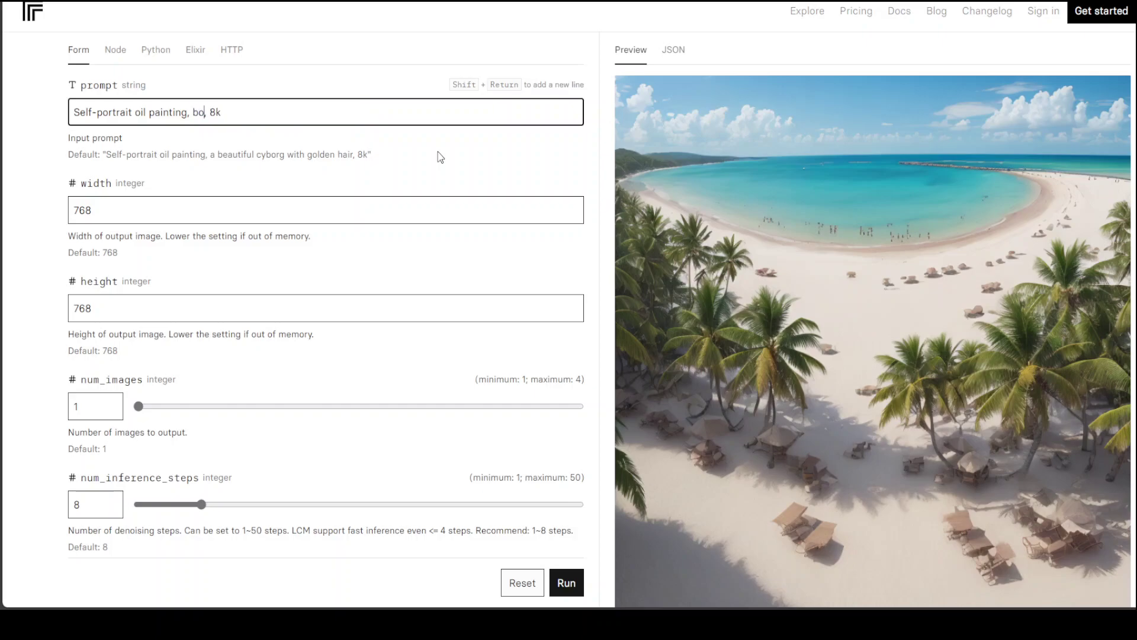
{"action": "type", "text": "od hero Salman Khan"}
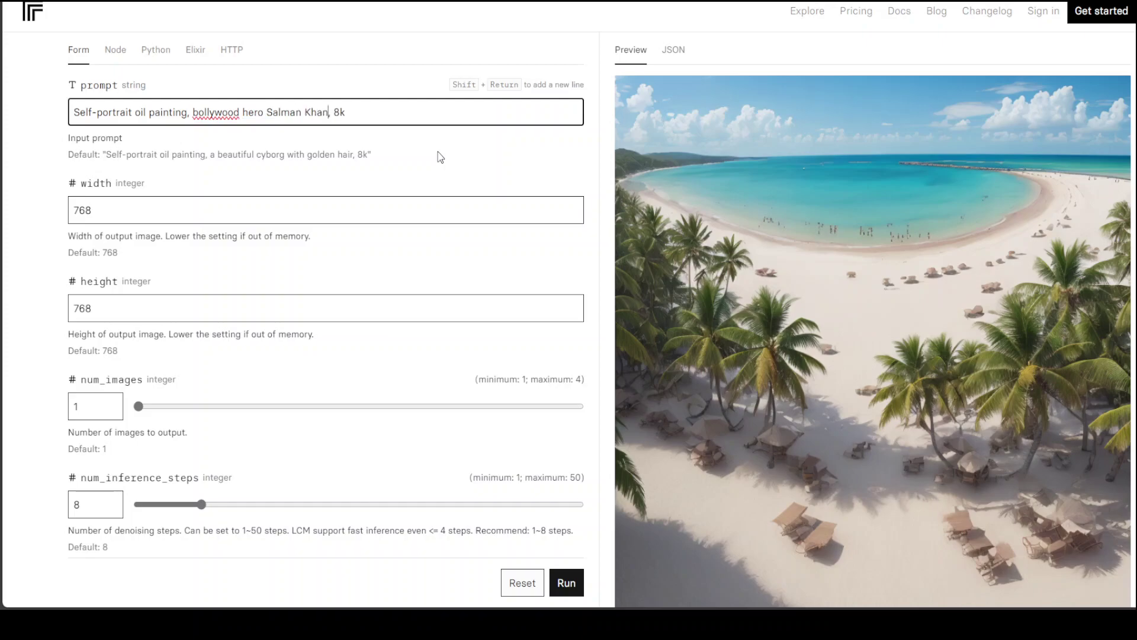
{"action": "left_click", "coordinate": [567, 583]}
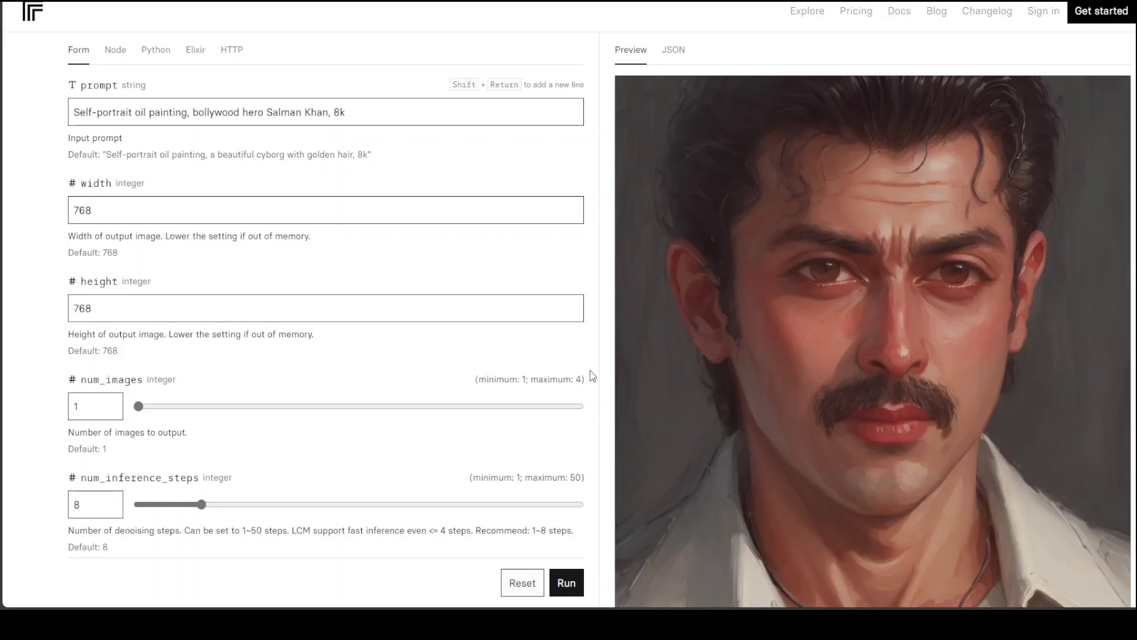
{"action": "scroll", "coordinate": [603, 376], "scroll_direction": "down", "scroll_amount": 2}
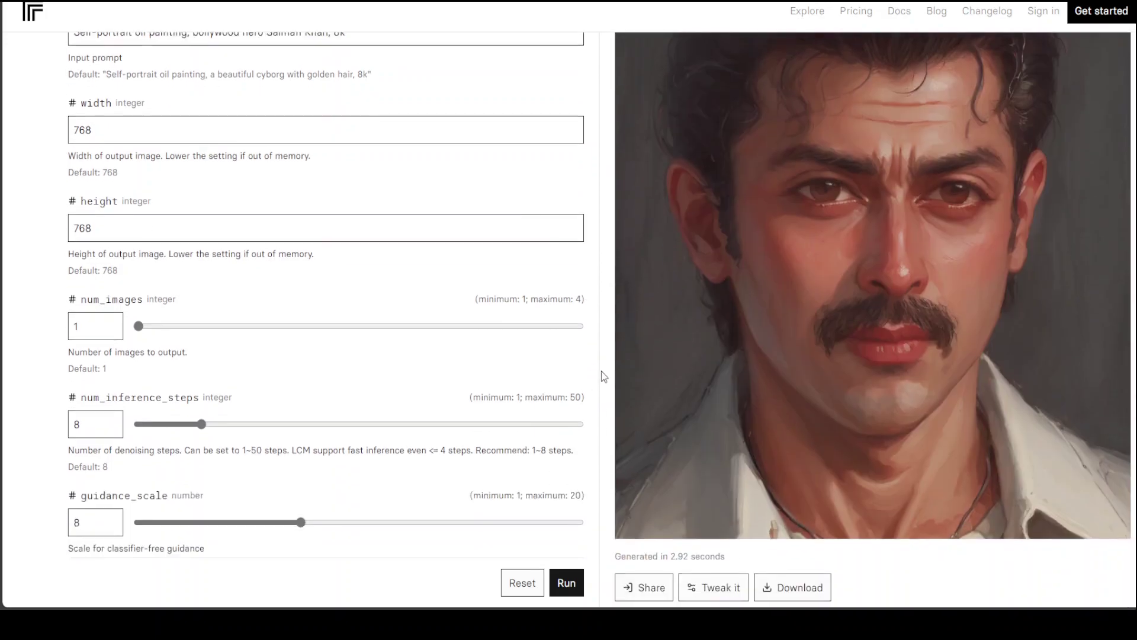
{"action": "scroll", "coordinate": [602, 375], "scroll_direction": "up", "scroll_amount": 3}
{"action": "scroll", "coordinate": [603, 376], "scroll_direction": "down", "scroll_amount": 2}
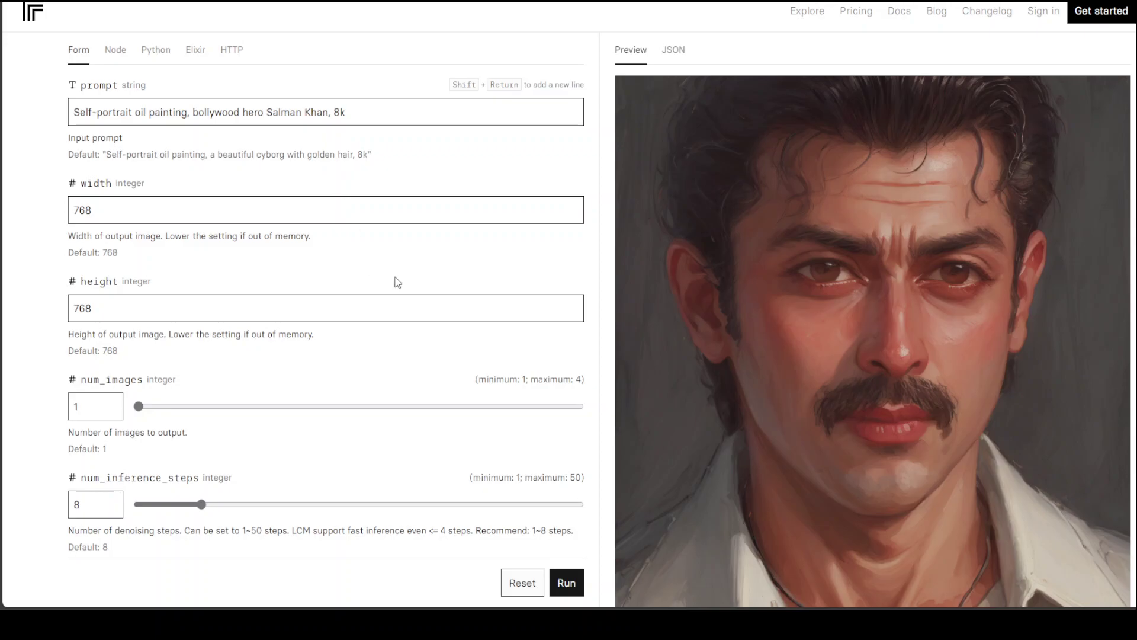
{"action": "scroll", "coordinate": [401, 278], "scroll_direction": "up", "scroll_amount": 4}
{"action": "scroll", "coordinate": [401, 266], "scroll_direction": "down", "scroll_amount": 4}
{"action": "scroll", "coordinate": [401, 250], "scroll_direction": "down", "scroll_amount": 2}
{"action": "scroll", "coordinate": [350, 237], "scroll_direction": "up", "scroll_amount": 3}
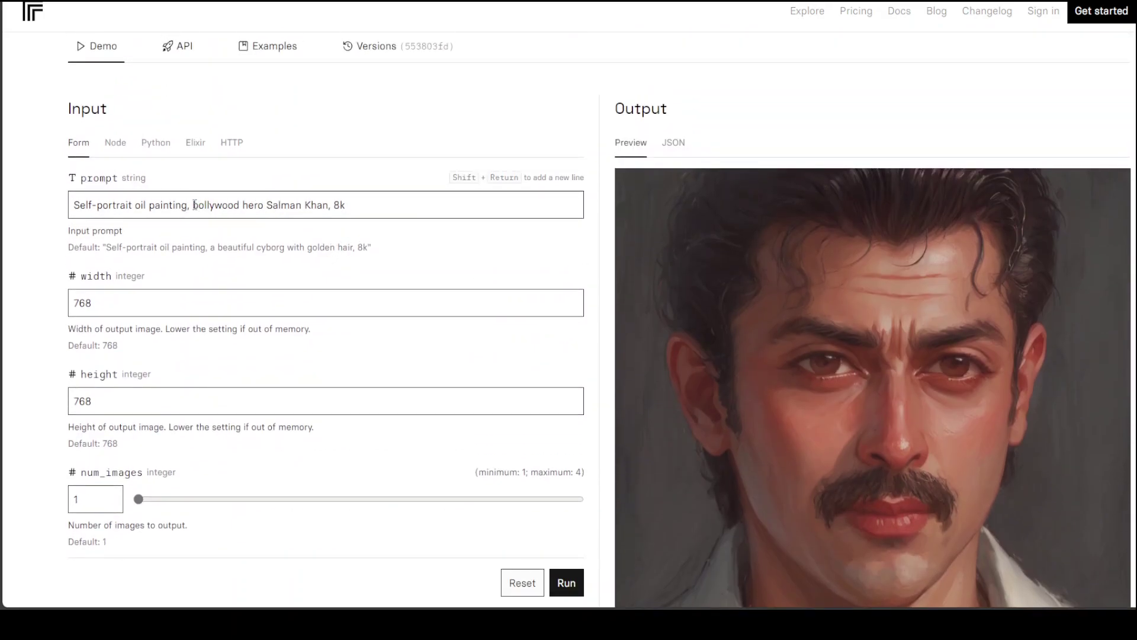
Replace the portrait subject with a different person's name, run it, and view the bearded portrait
{"action": "left_click_drag", "start_coordinate": [194, 205], "coordinate": [330, 205]}
{"action": "key", "text": "BackSpace"}
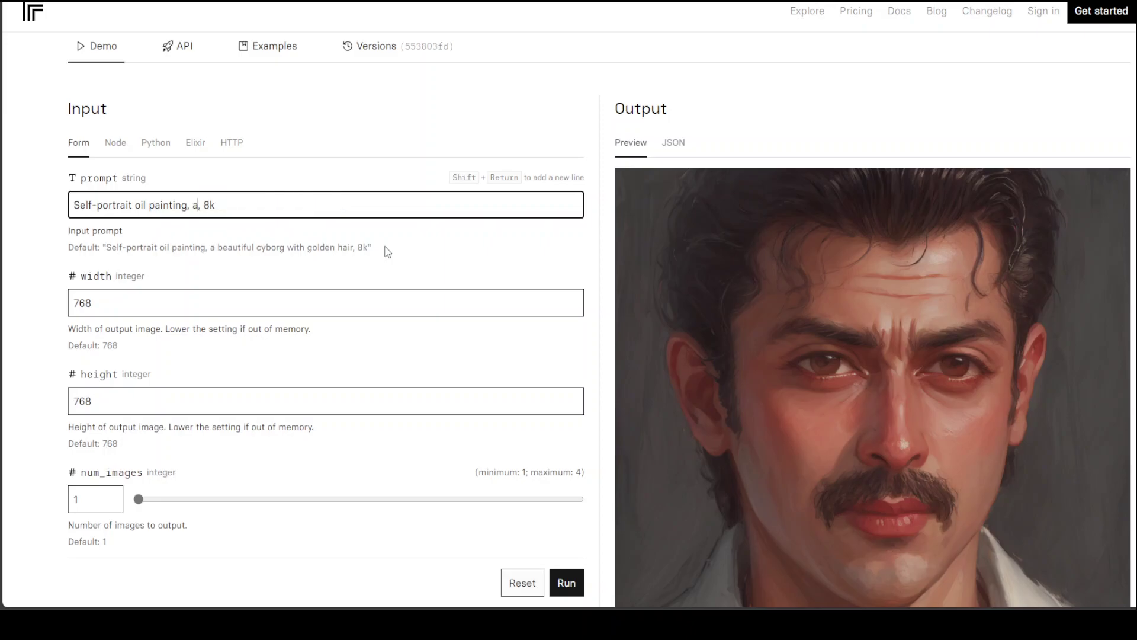
{"action": "type", "text": "sh"}
{"action": "key", "text": "BackSpace"}
{"action": "key", "text": "BackSpace"}
{"action": "type", "text": "ting, fahd mirza"}
{"action": "key", "text": "Return"}
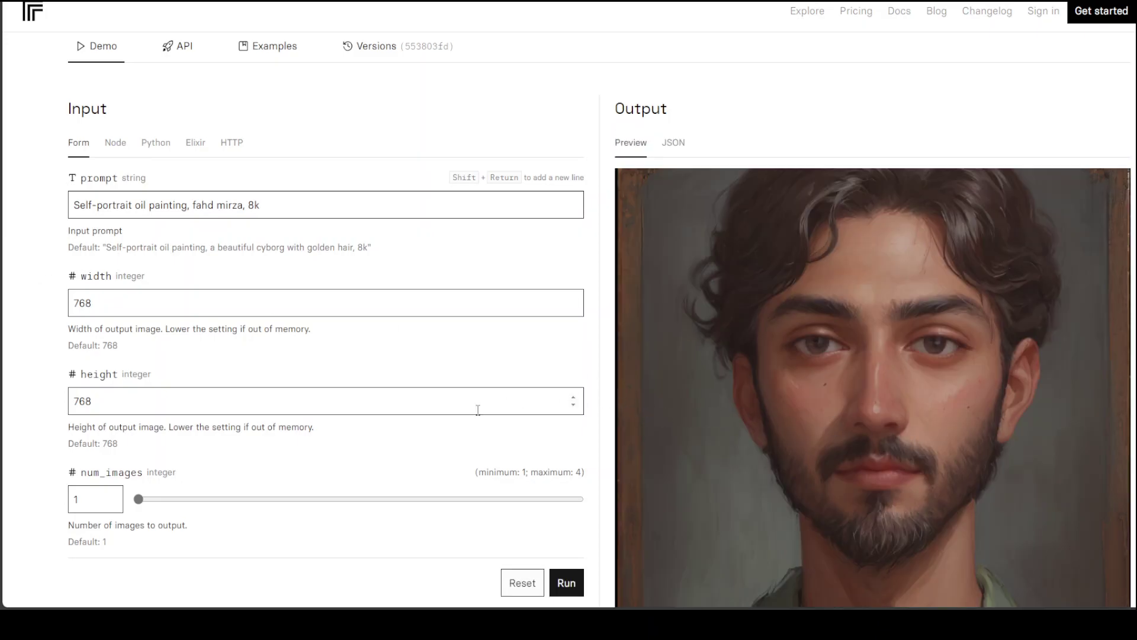
{"action": "scroll", "coordinate": [629, 422], "scroll_direction": "down", "scroll_amount": 4}
{"action": "scroll", "coordinate": [630, 421], "scroll_direction": "up", "scroll_amount": 4}
{"action": "scroll", "coordinate": [630, 422], "scroll_direction": "down", "scroll_amount": 4}
{"action": "scroll", "coordinate": [631, 422], "scroll_direction": "down", "scroll_amount": 1}
{"action": "scroll", "coordinate": [630, 420], "scroll_direction": "up", "scroll_amount": 2}
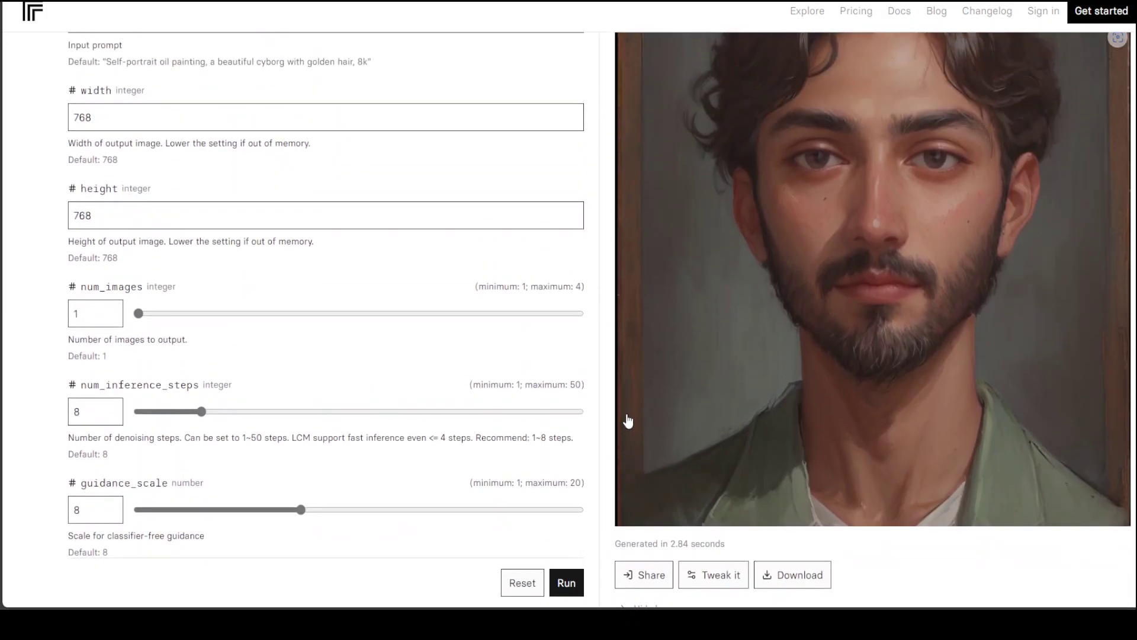
{"action": "scroll", "coordinate": [629, 421], "scroll_direction": "up", "scroll_amount": 2}
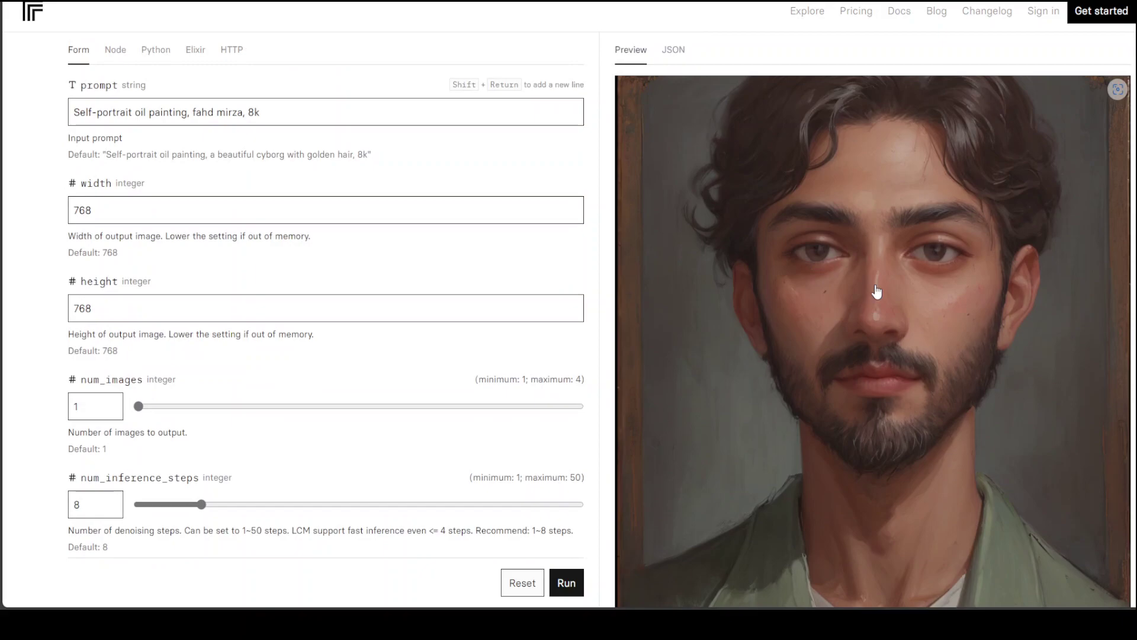